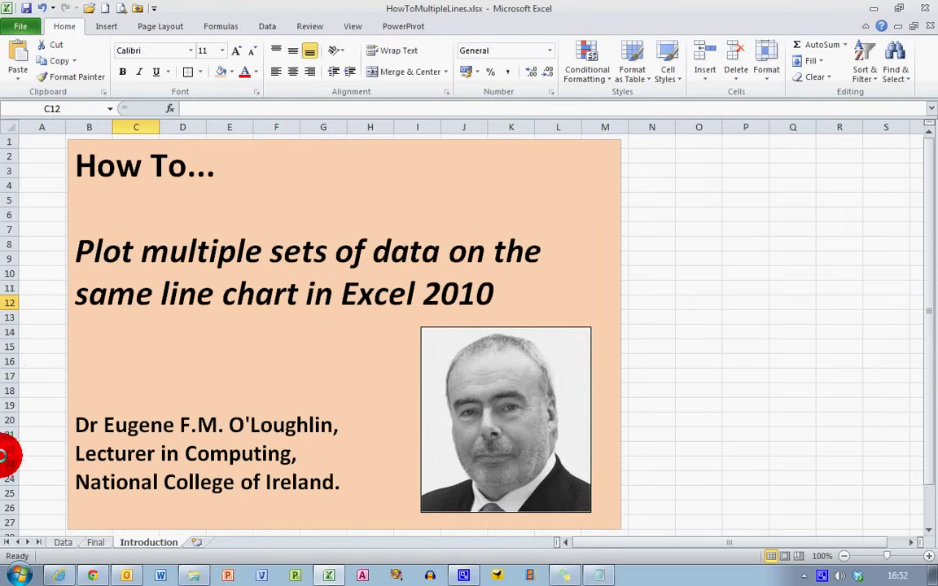
click(99, 543)
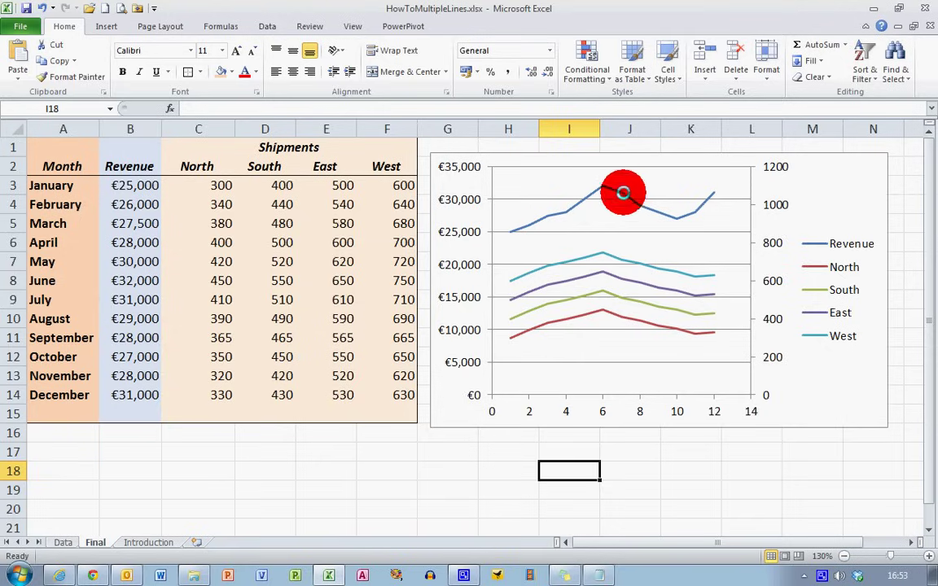
mouse_move(718, 190)
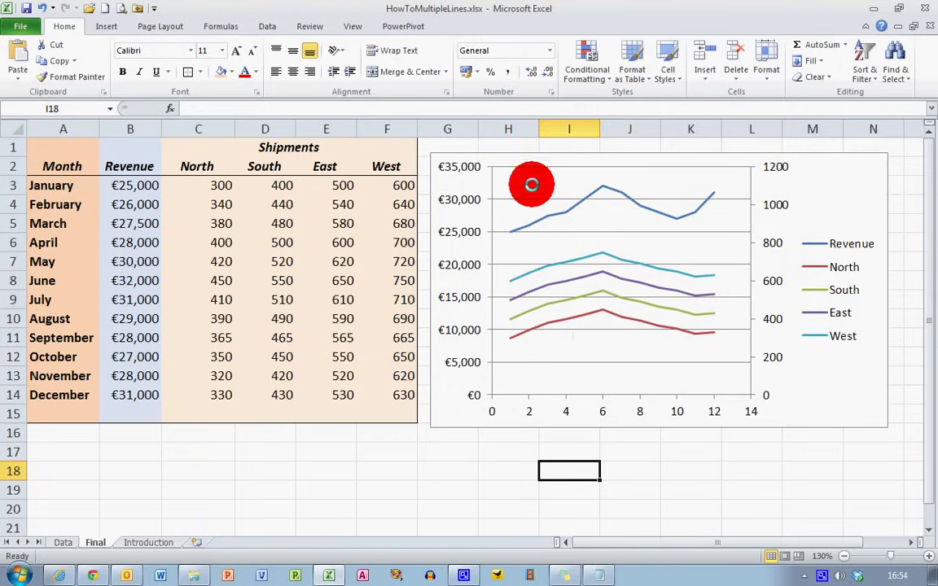
mouse_move(594, 196)
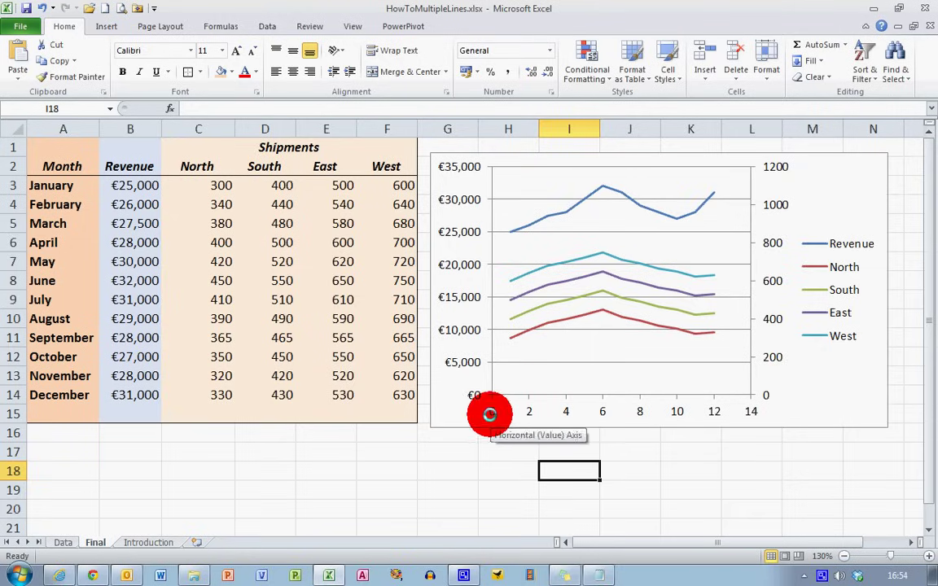
On the Data sheet, select the North–West shipment figures (C2:F14) and insert a Stacked Line chart.
click(59, 540)
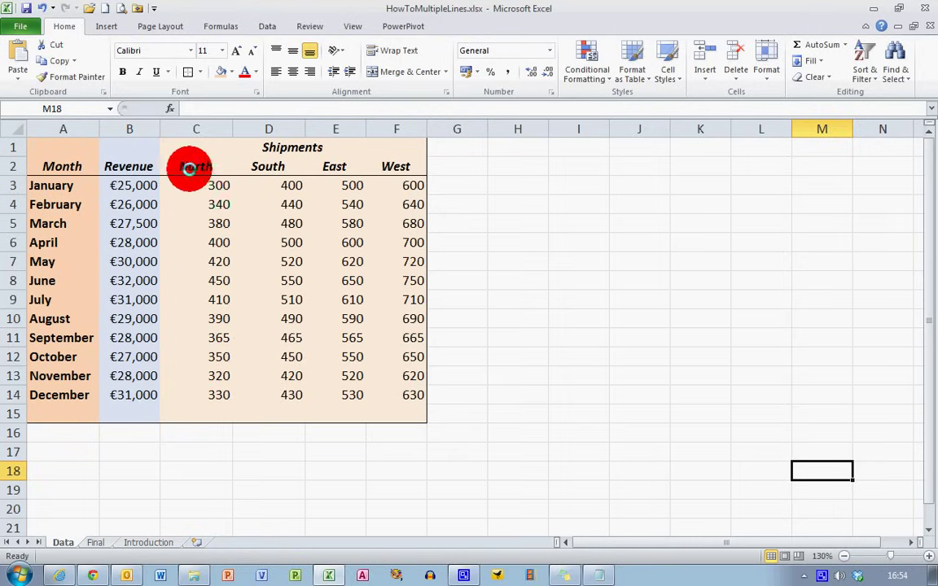
click(192, 166)
drag(193, 166, 377, 397)
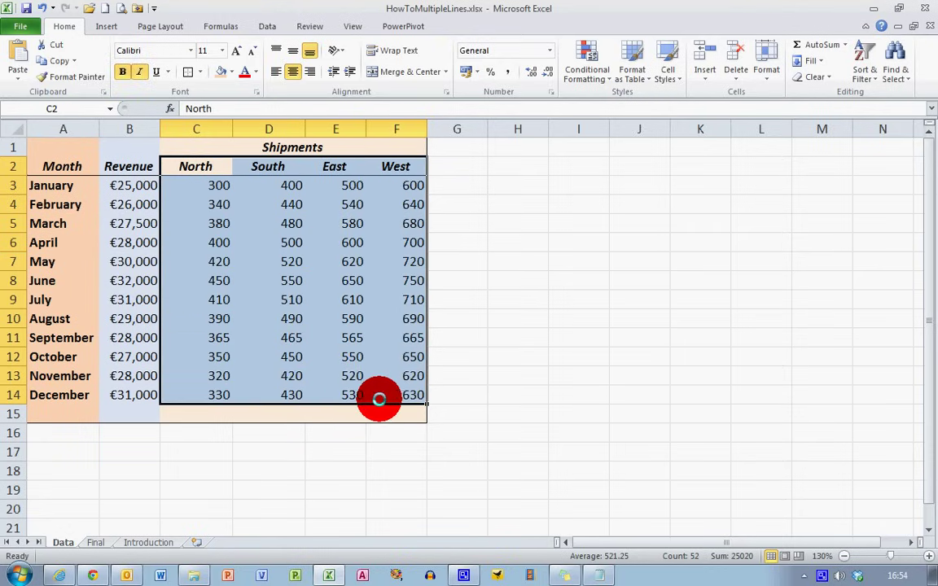
click(105, 26)
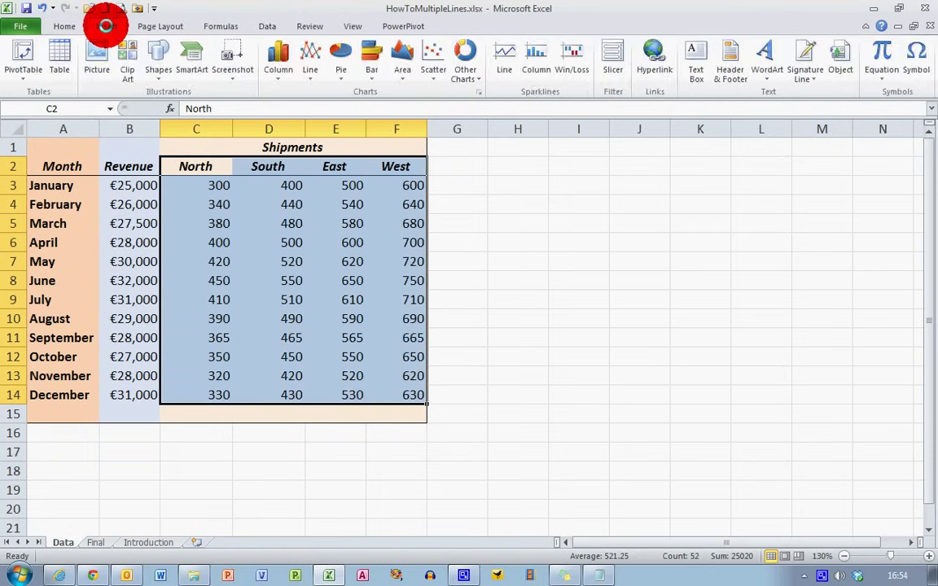
click(311, 63)
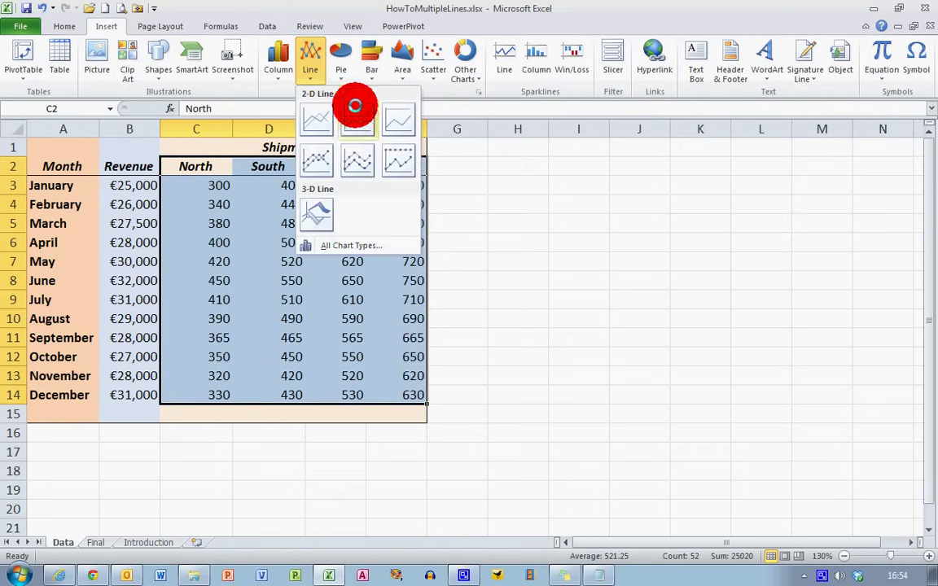
click(355, 120)
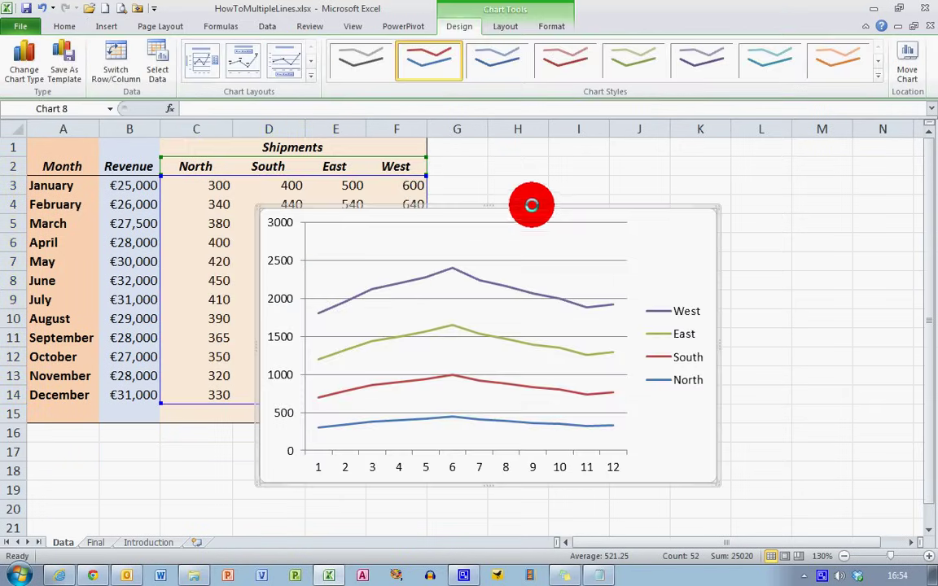
Move the stacked shipments line chart beside the data table.
drag(530, 202, 710, 146)
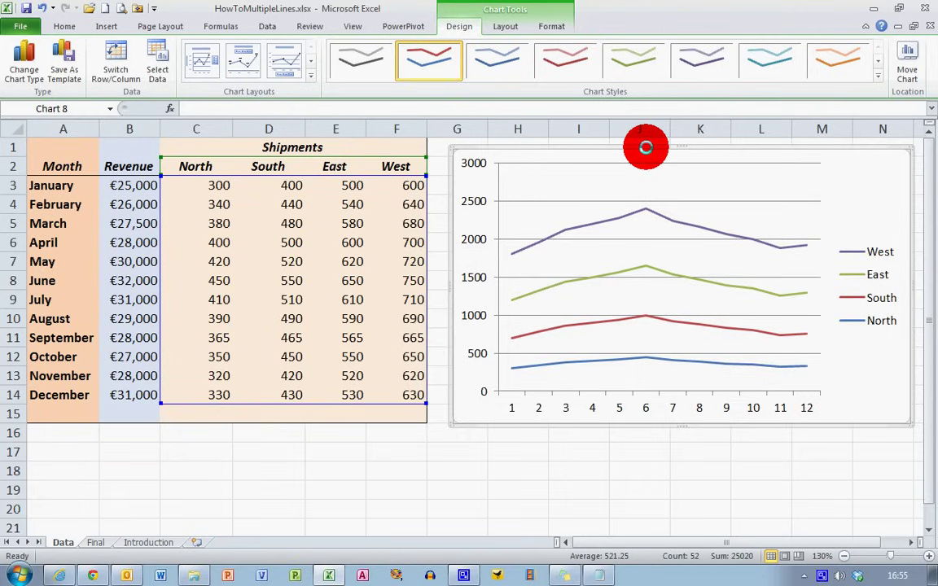
key(Delete)
click(337, 204)
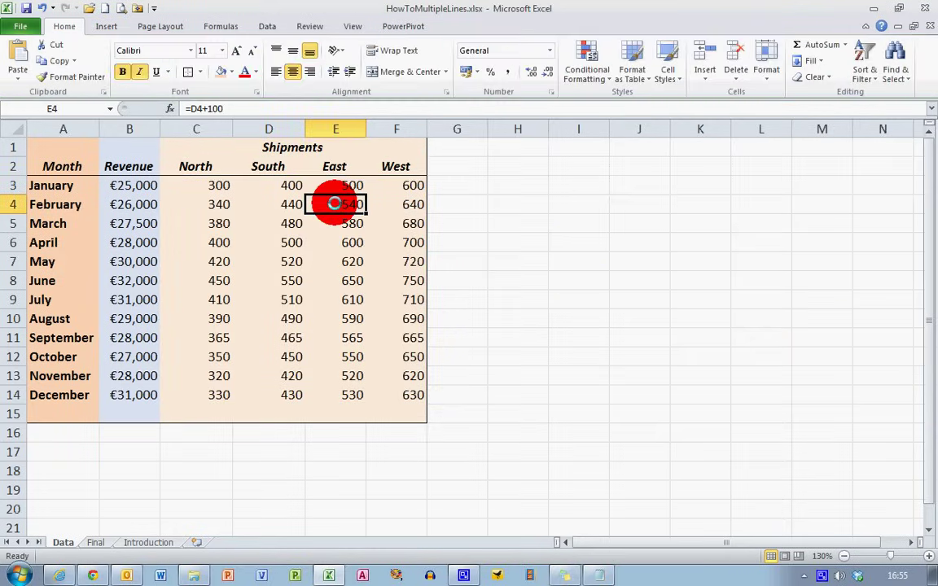
click(60, 166)
drag(60, 166, 385, 392)
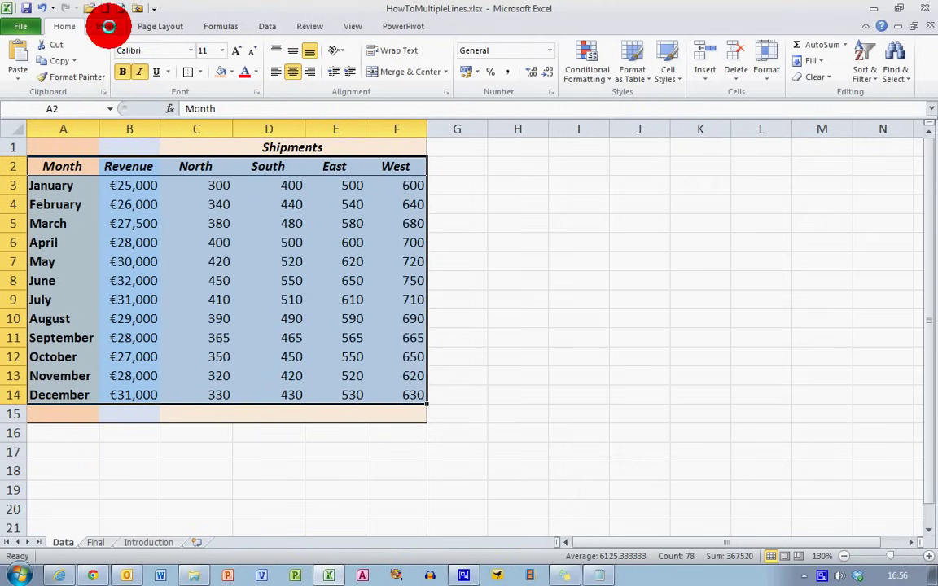
click(109, 26)
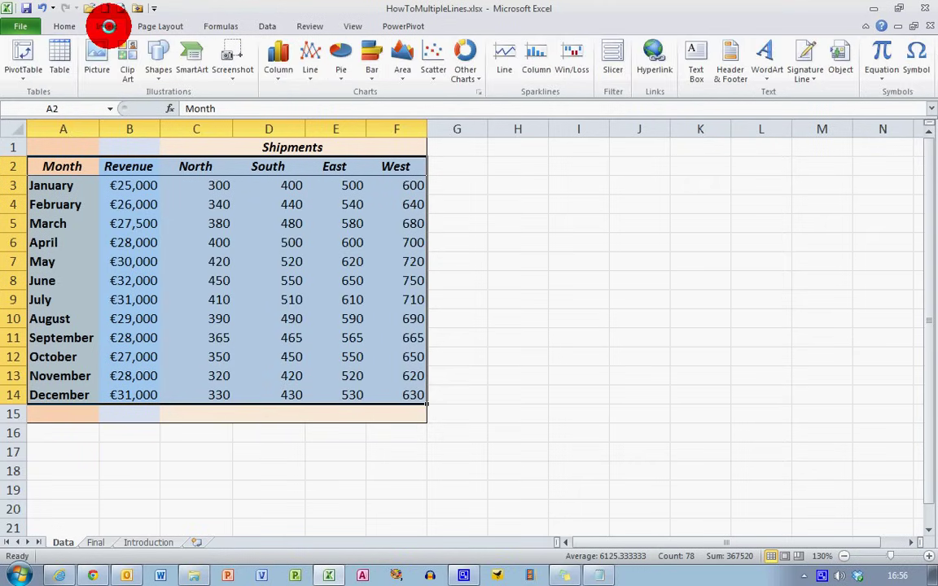
click(310, 72)
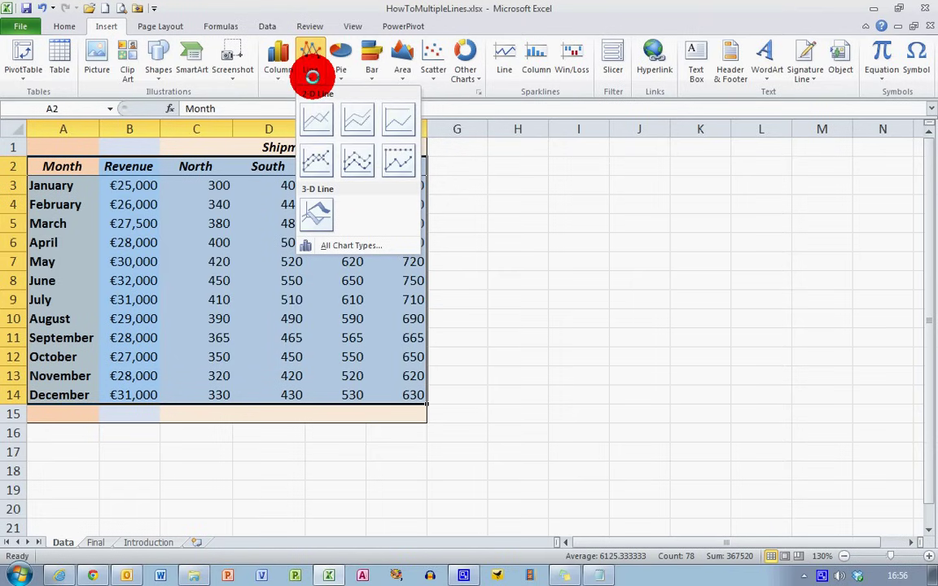
click(360, 121)
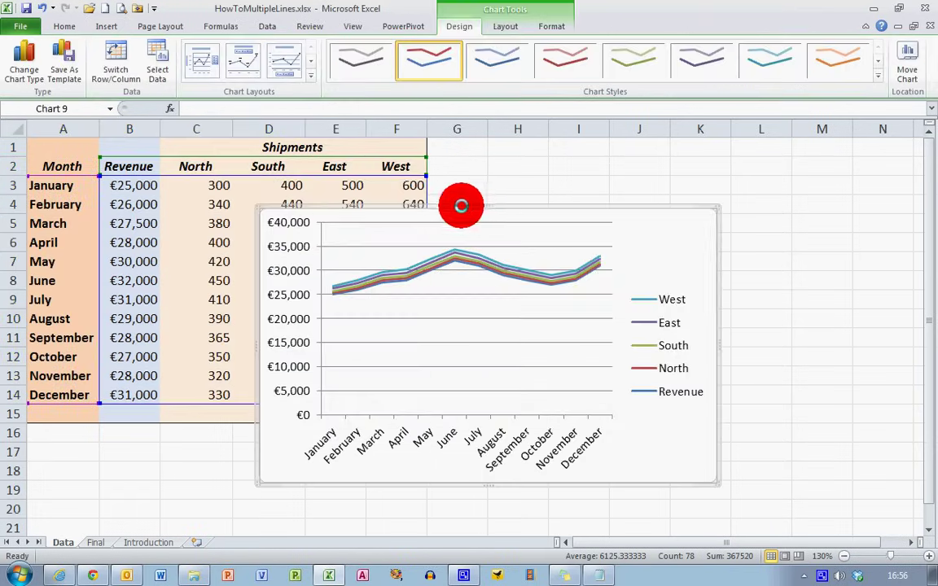
drag(461, 205, 638, 138)
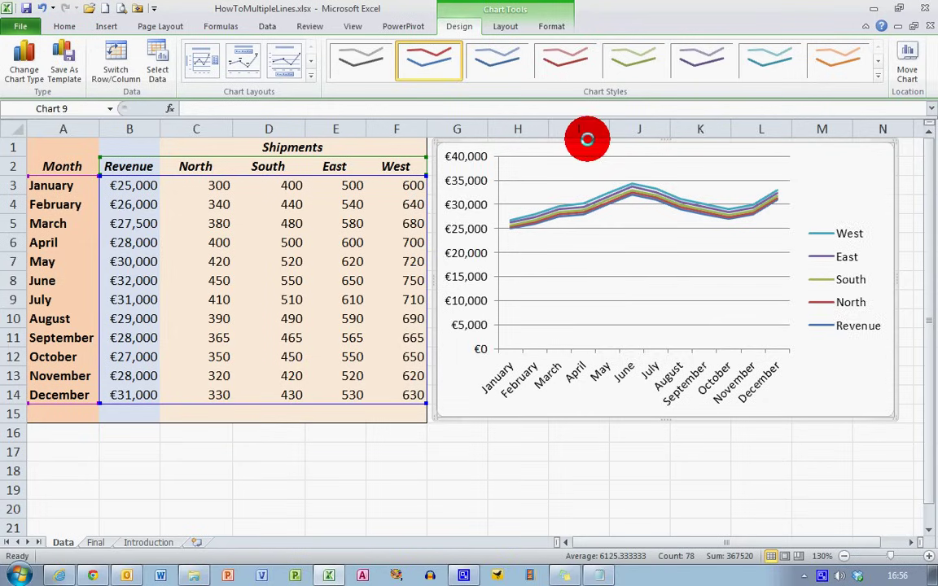
key(Delete)
Select the table A2:F14 from Month to West and insert a Scatter with Straight Lines chart.
click(531, 203)
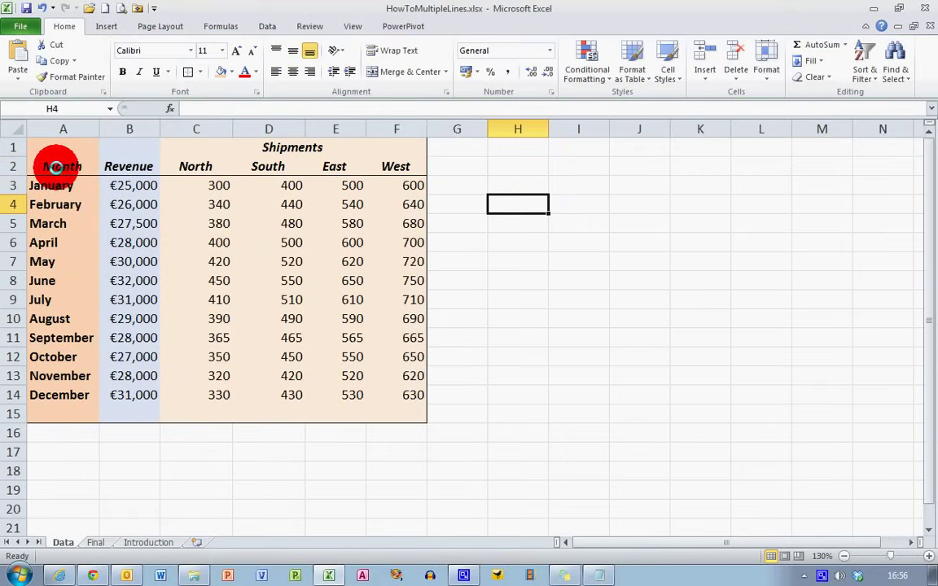
drag(62, 166, 391, 400)
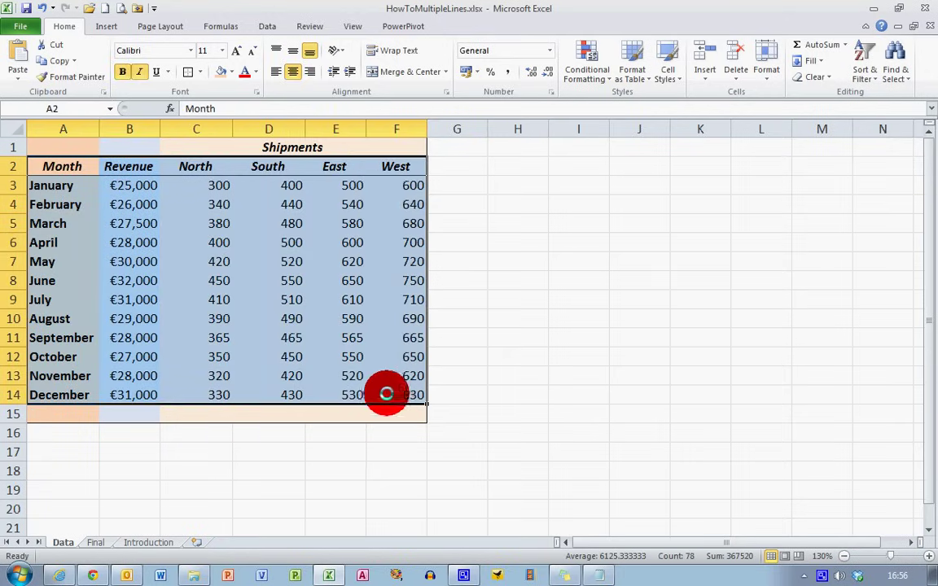
click(115, 26)
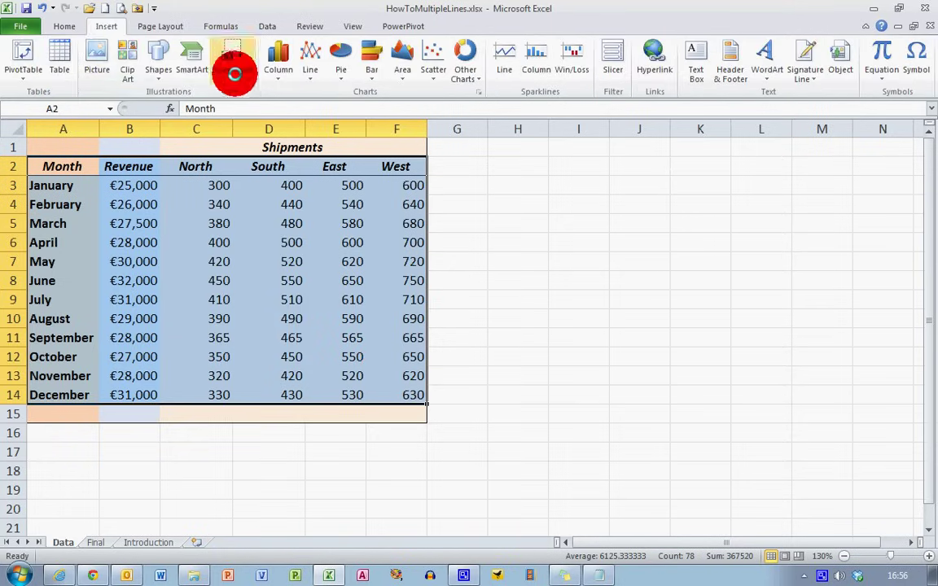
click(439, 79)
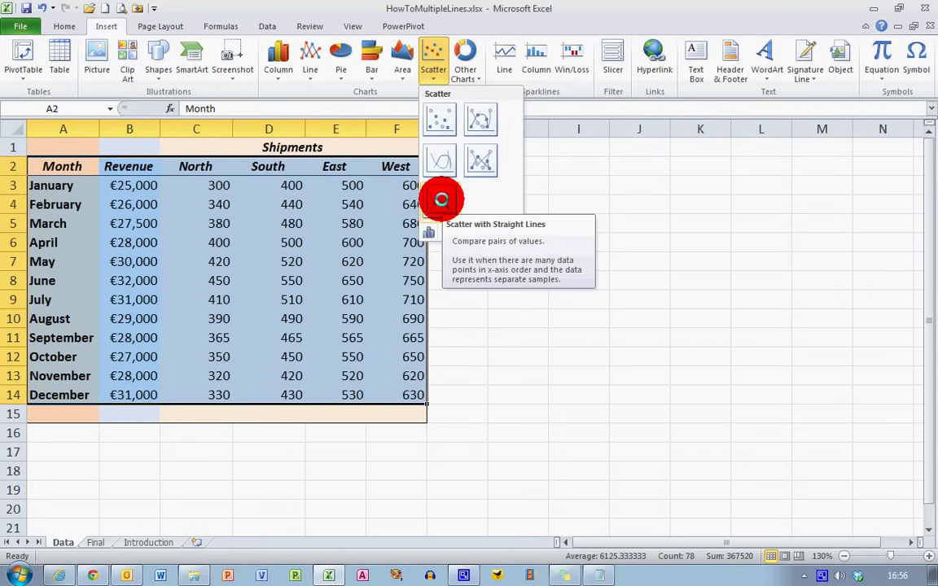
click(441, 200)
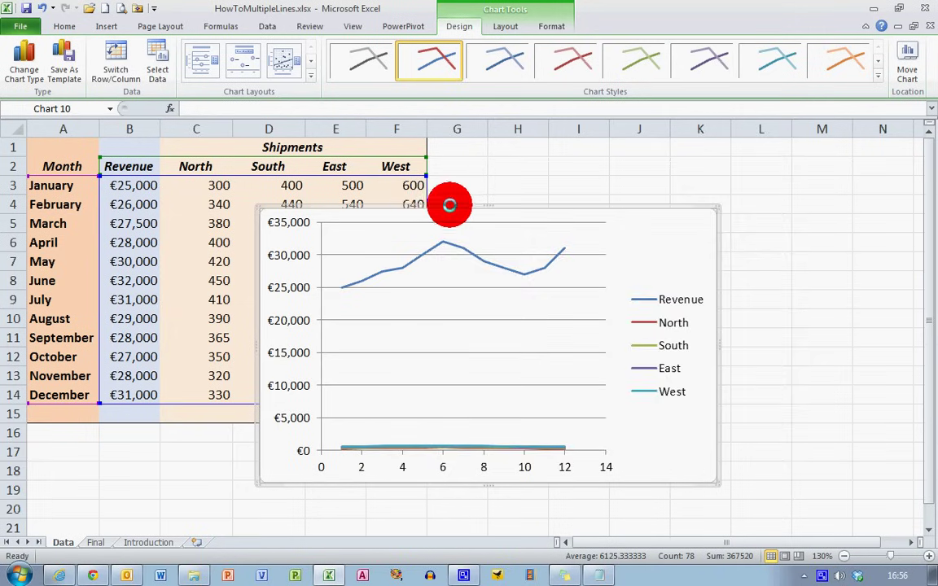
Move the scatter chart to the right of the table and select the West shipments series.
drag(450, 205, 628, 156)
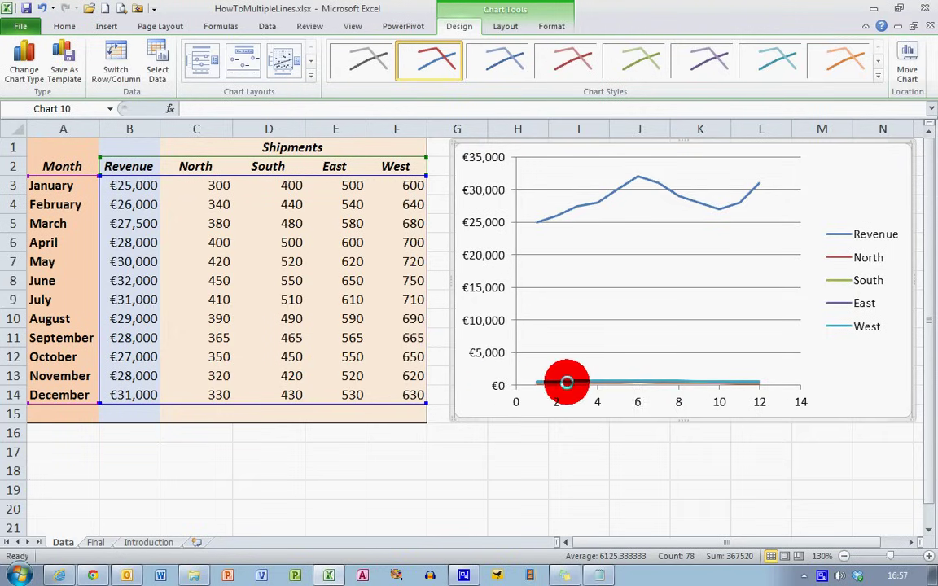
mouse_move(618, 381)
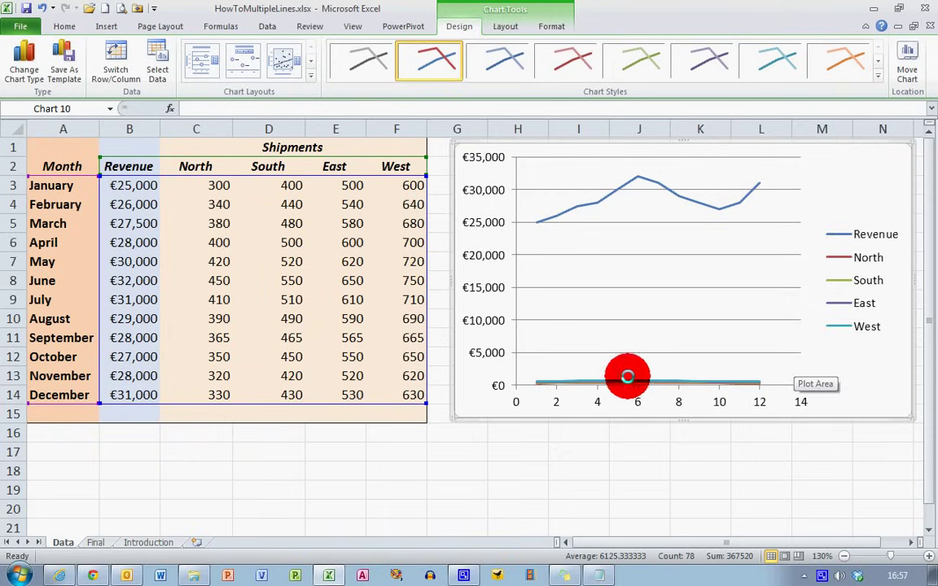
click(659, 378)
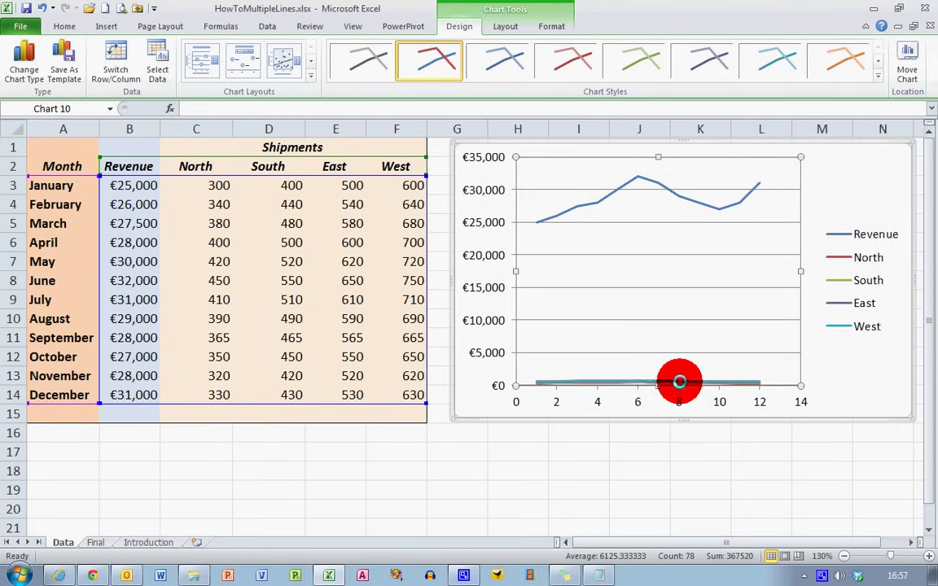
click(700, 450)
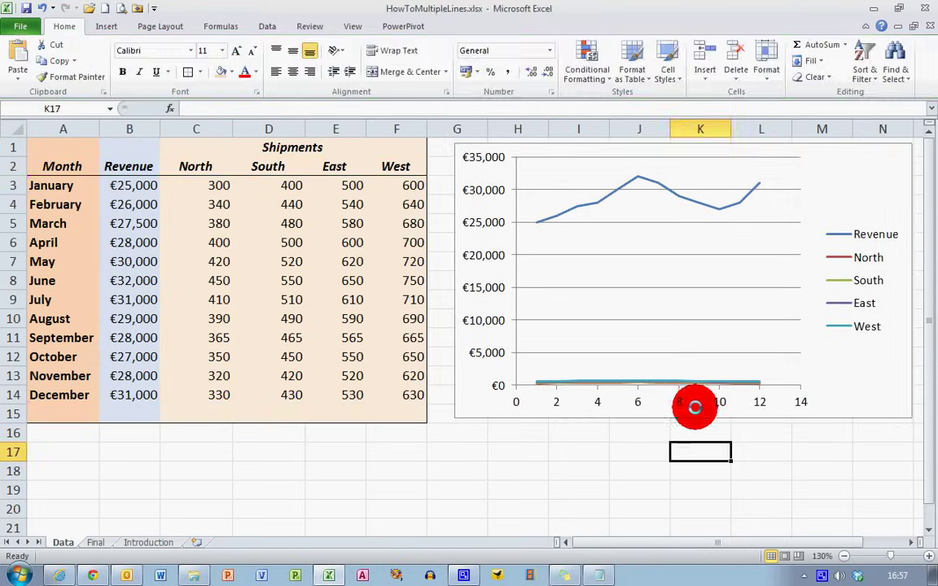
click(686, 381)
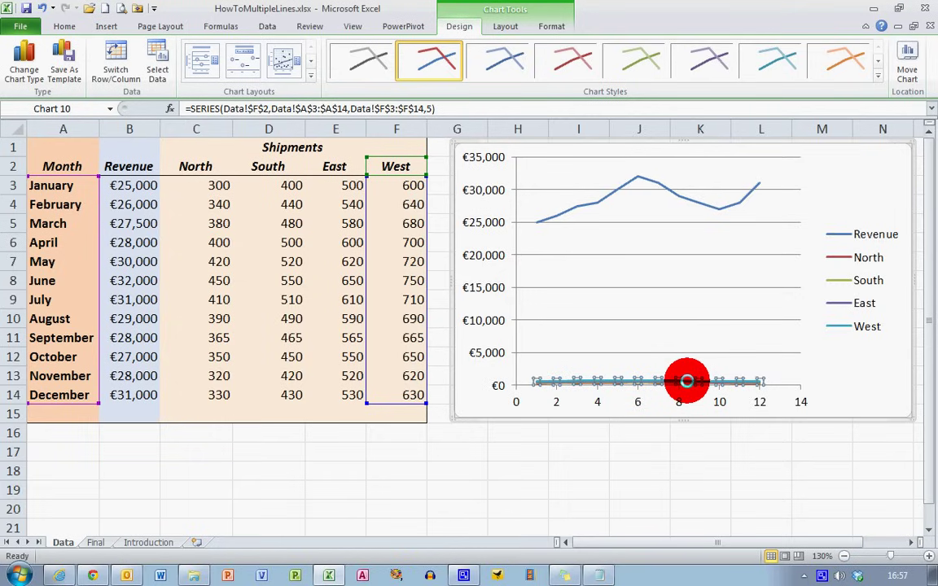
Format the West shipments series to plot on the Secondary Axis.
right_click(686, 381)
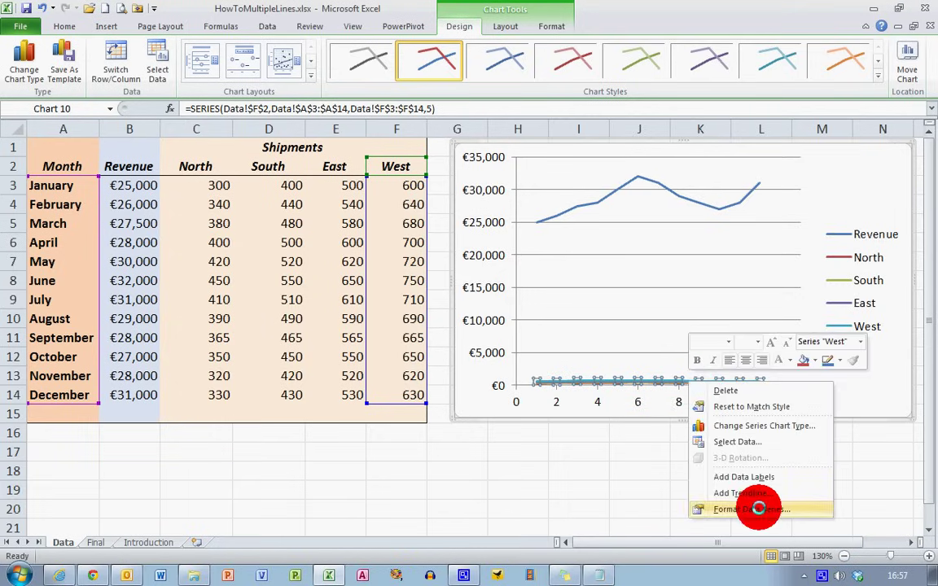
click(758, 509)
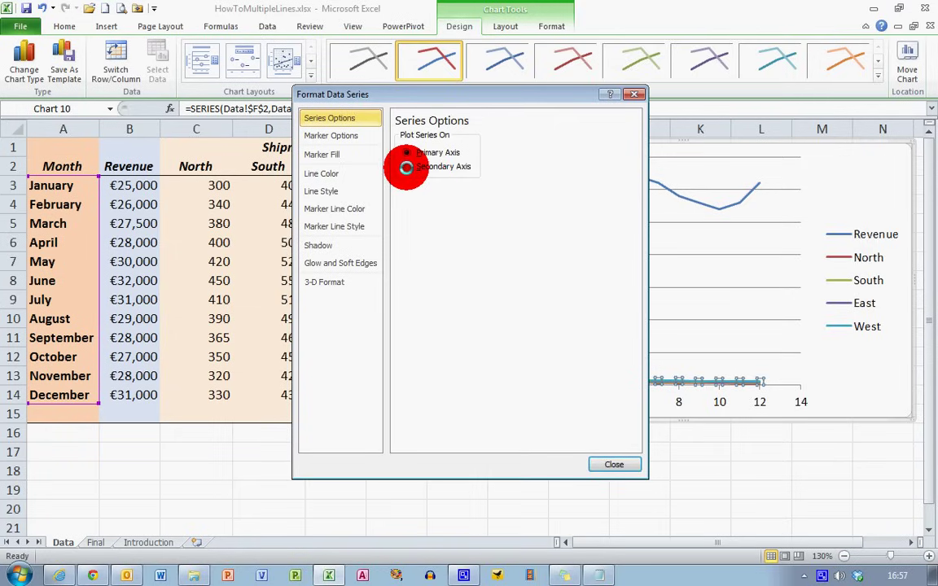
click(407, 166)
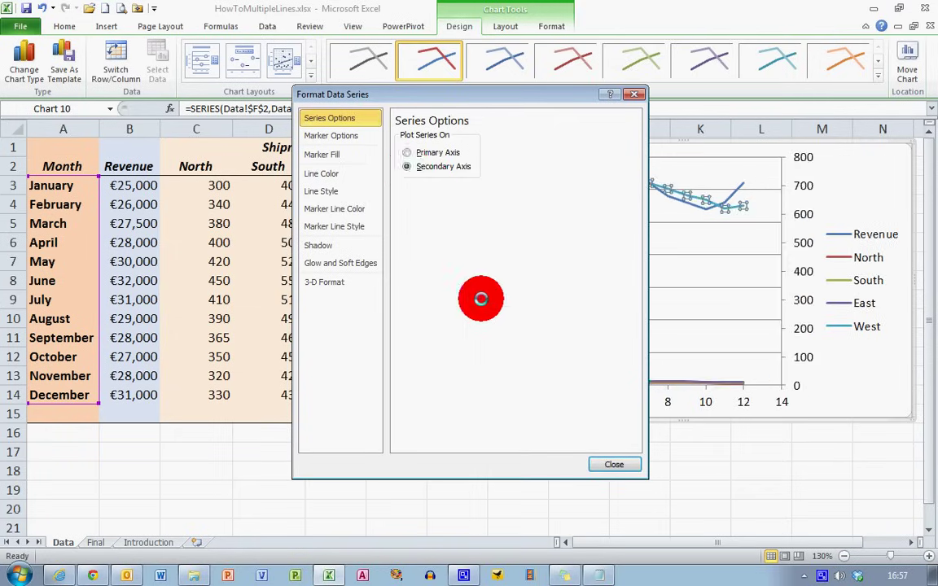
click(617, 464)
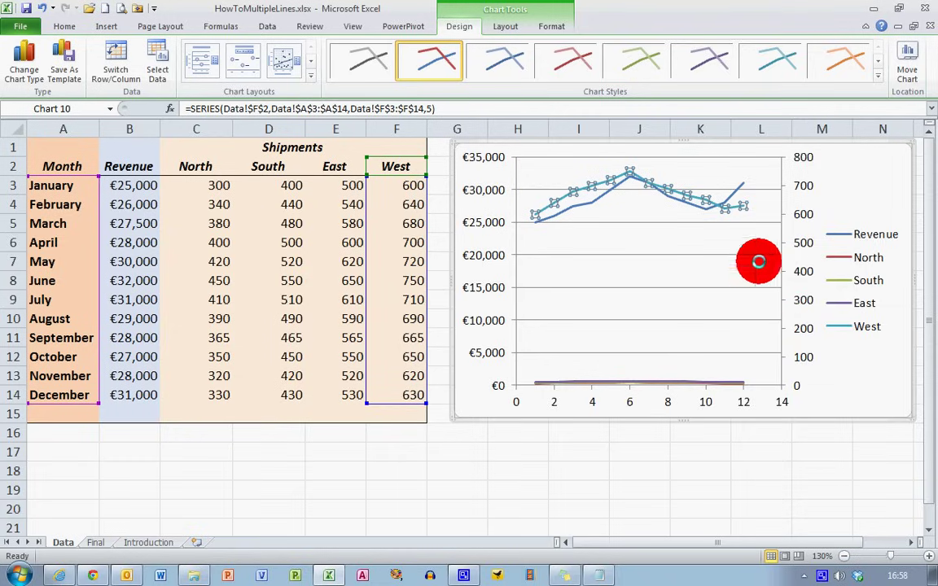
Put the East shipments series on the secondary axis.
click(658, 380)
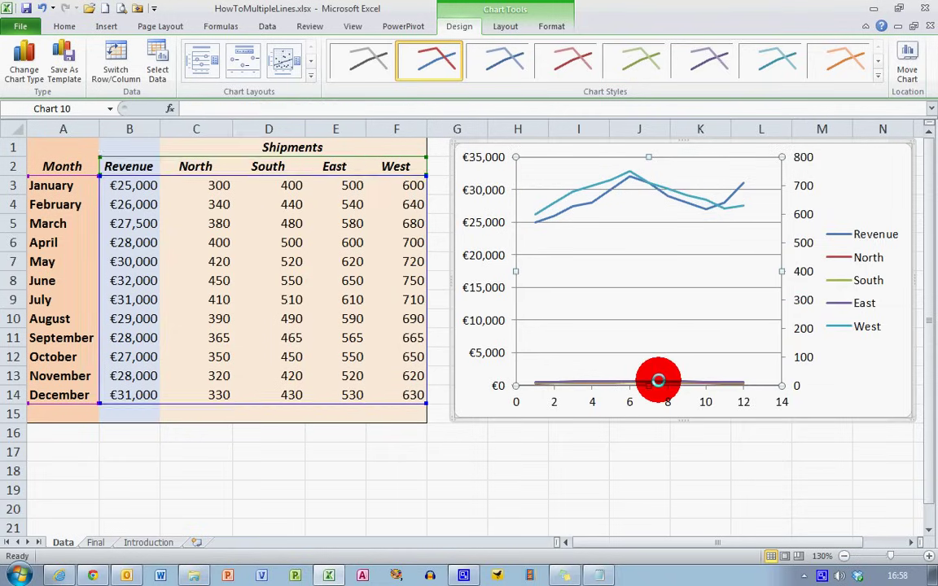
click(643, 381)
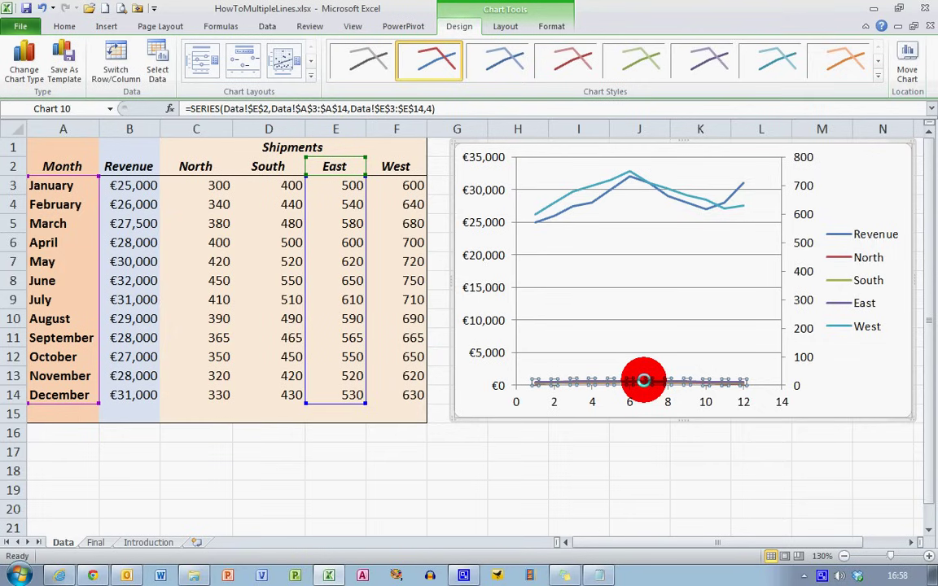
right_click(643, 380)
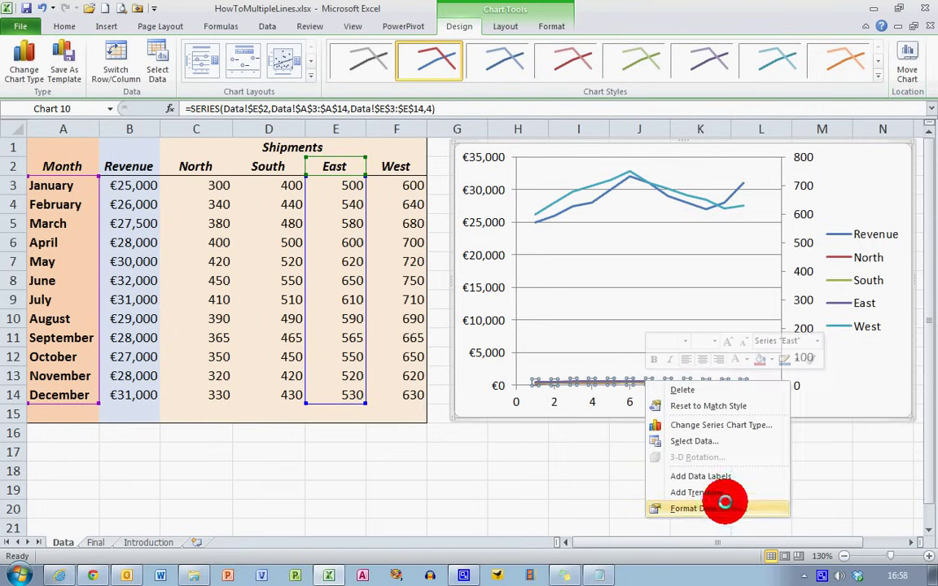
click(733, 510)
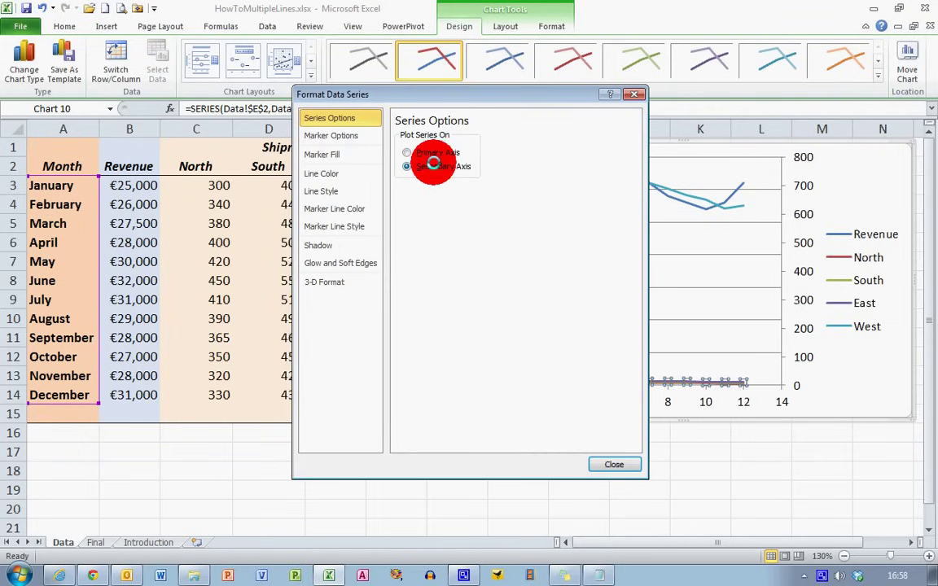
click(623, 459)
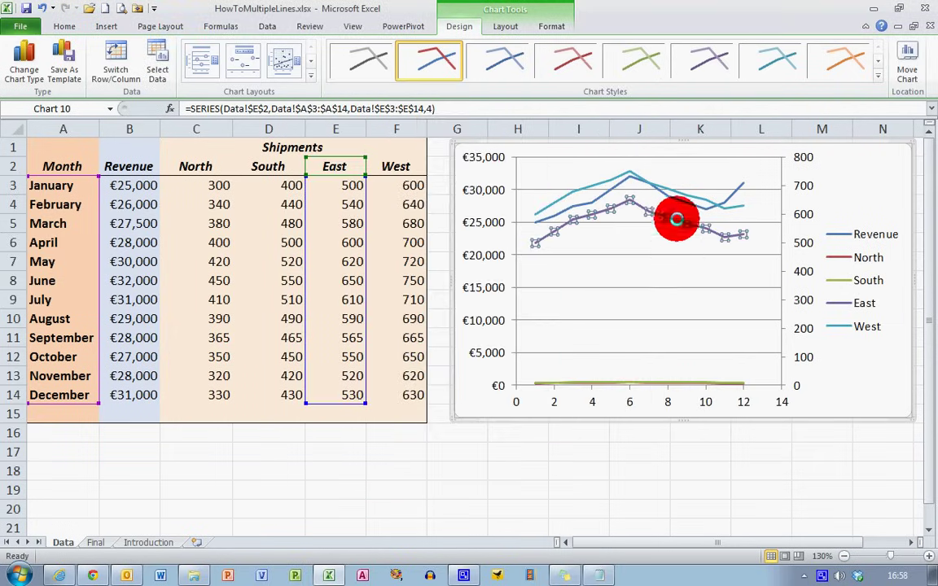
click(654, 381)
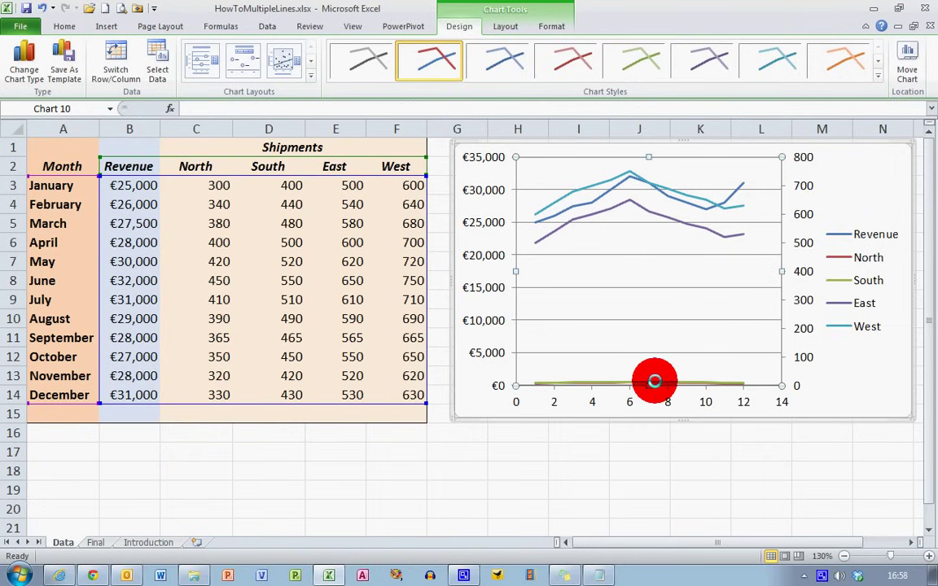
Put the South shipments series on the secondary axis.
click(663, 381)
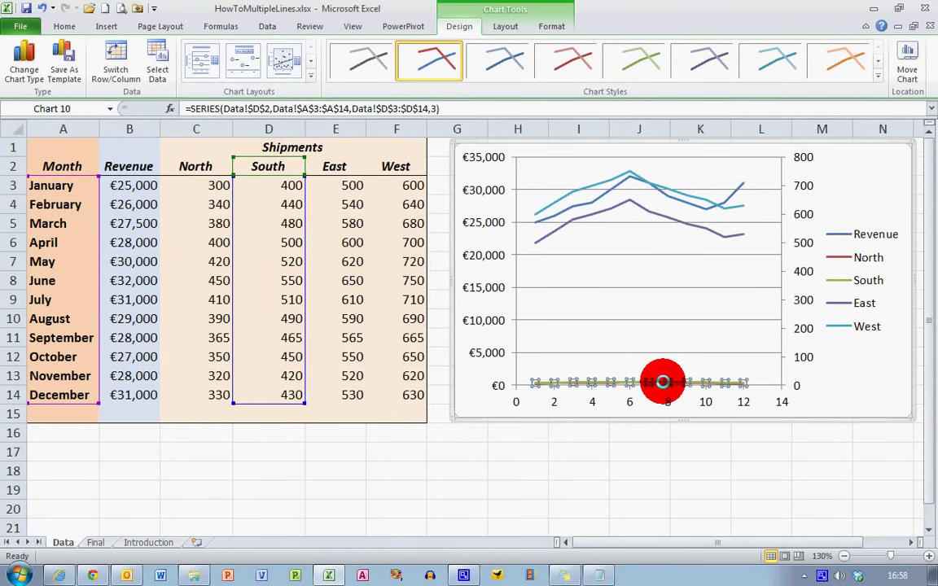
right_click(663, 381)
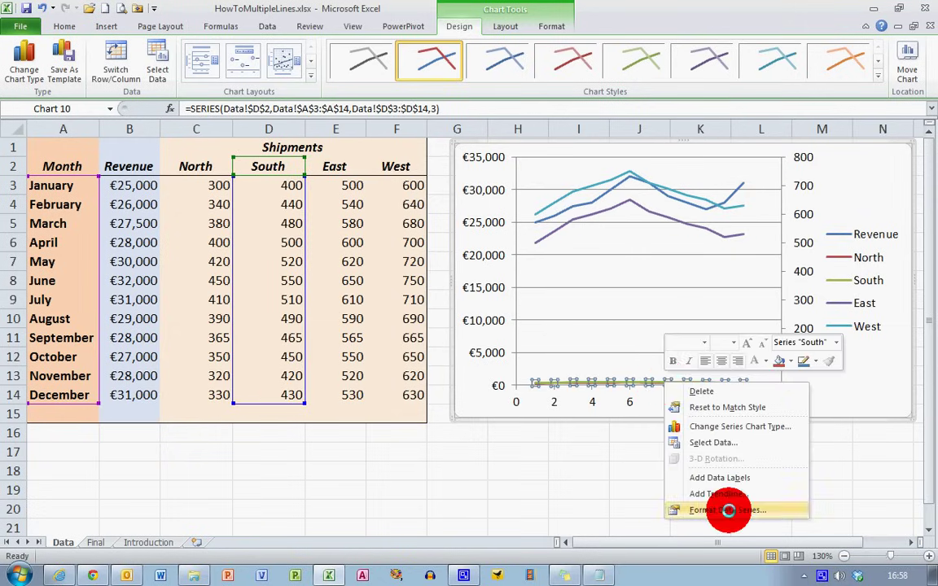
click(728, 510)
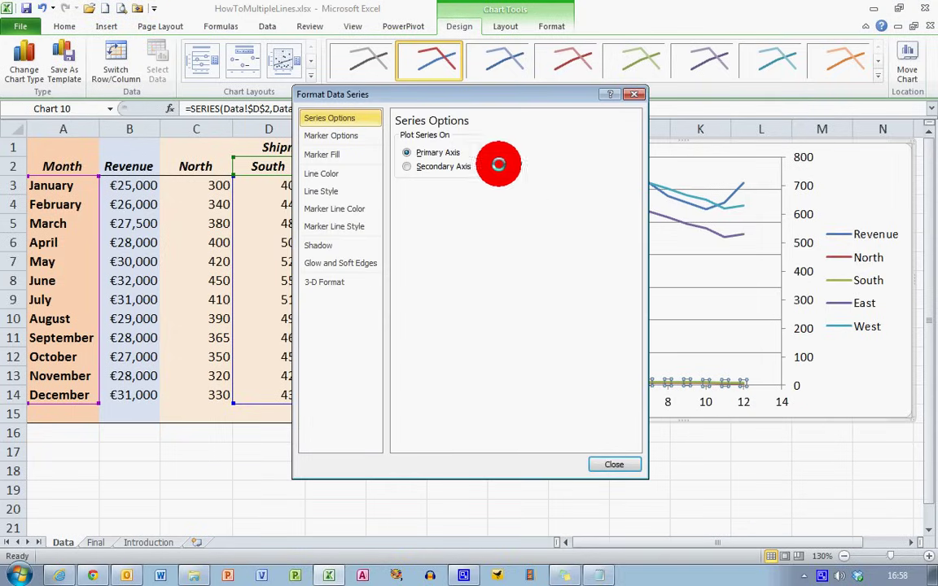
click(438, 166)
click(614, 464)
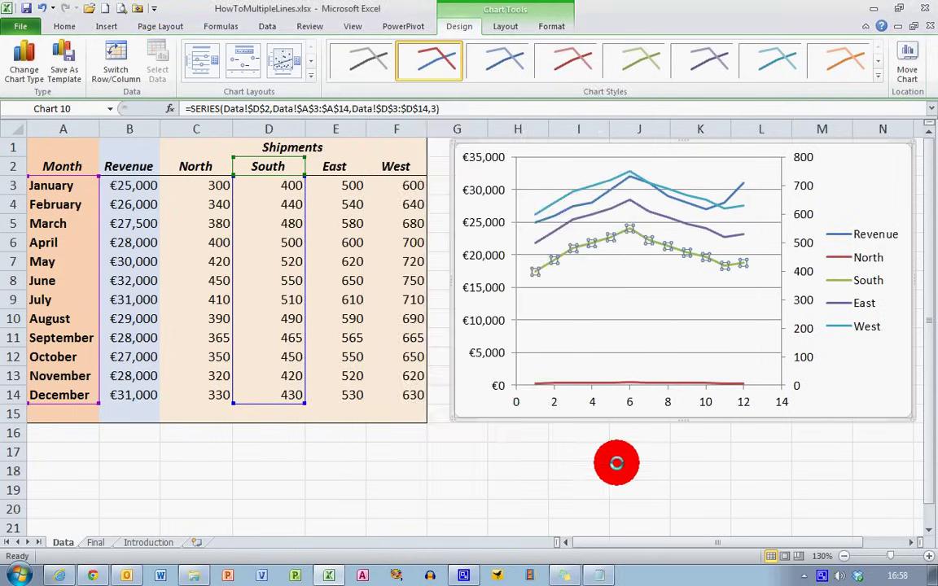
Put the North shipments series on the secondary axis.
click(634, 381)
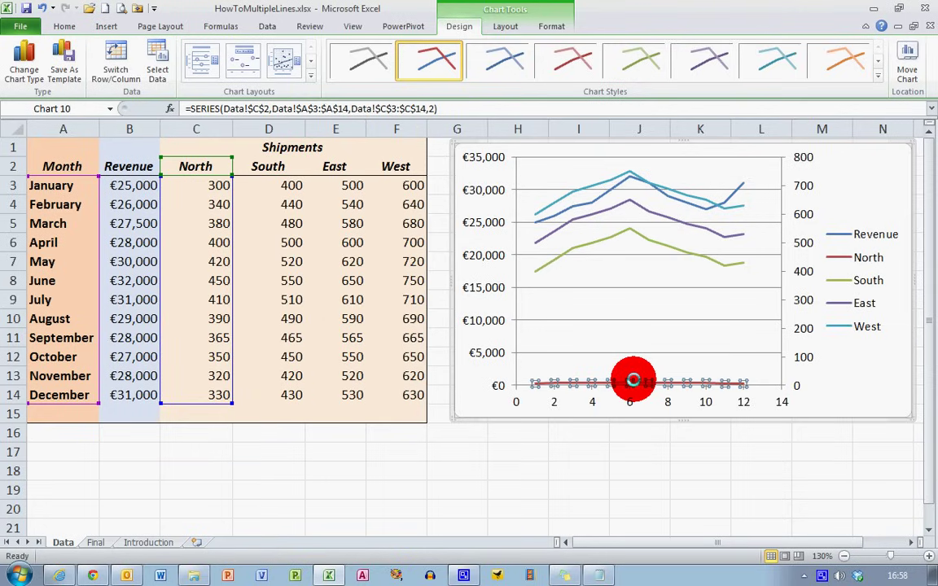
right_click(634, 381)
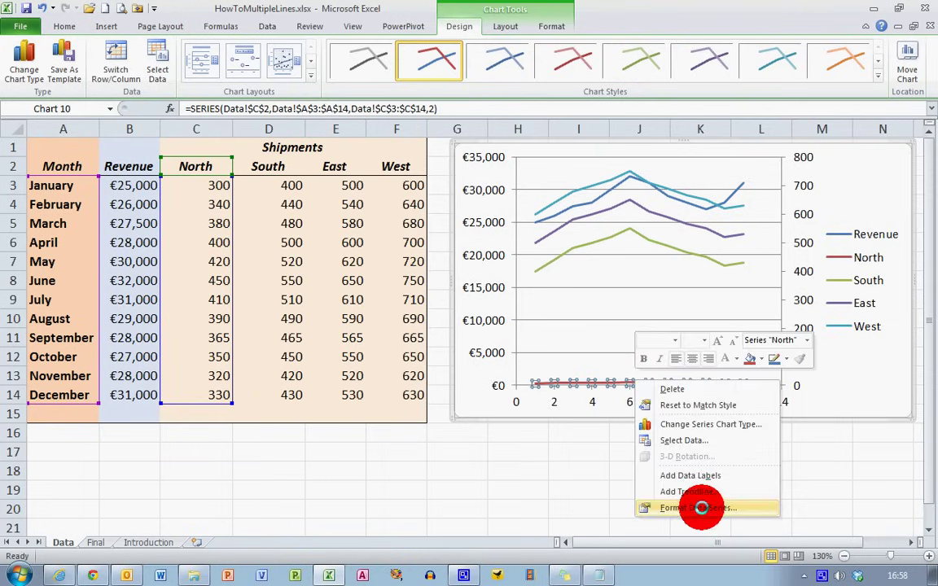
click(701, 507)
click(435, 166)
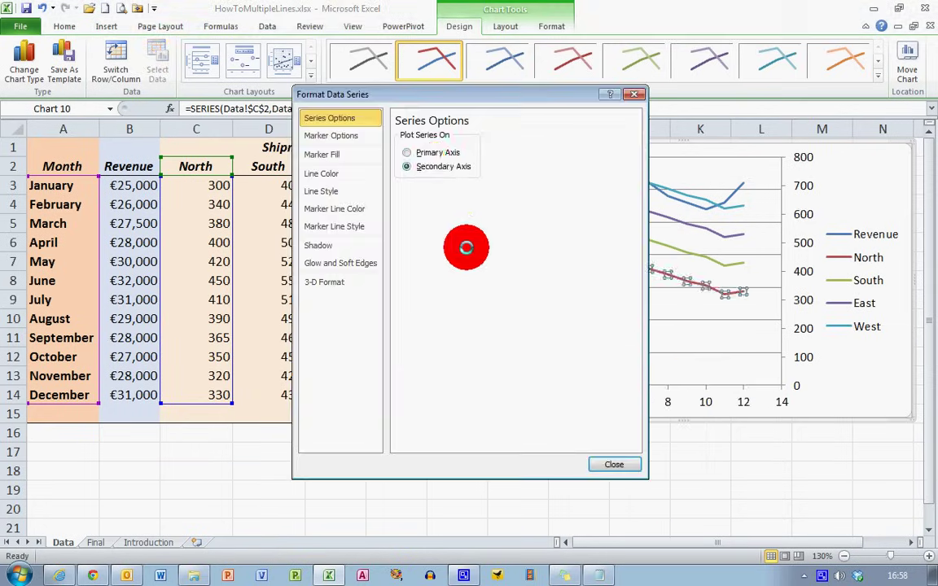
click(616, 461)
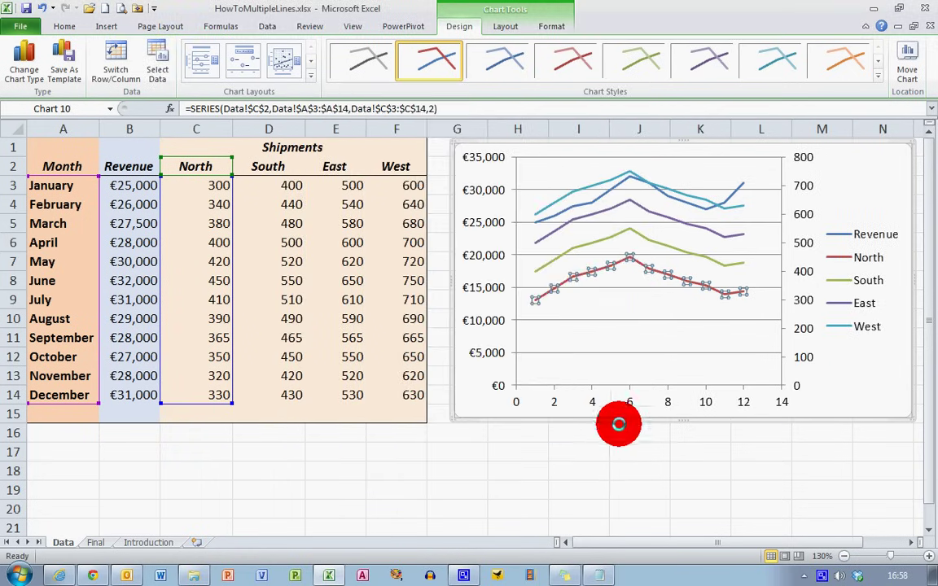
click(831, 411)
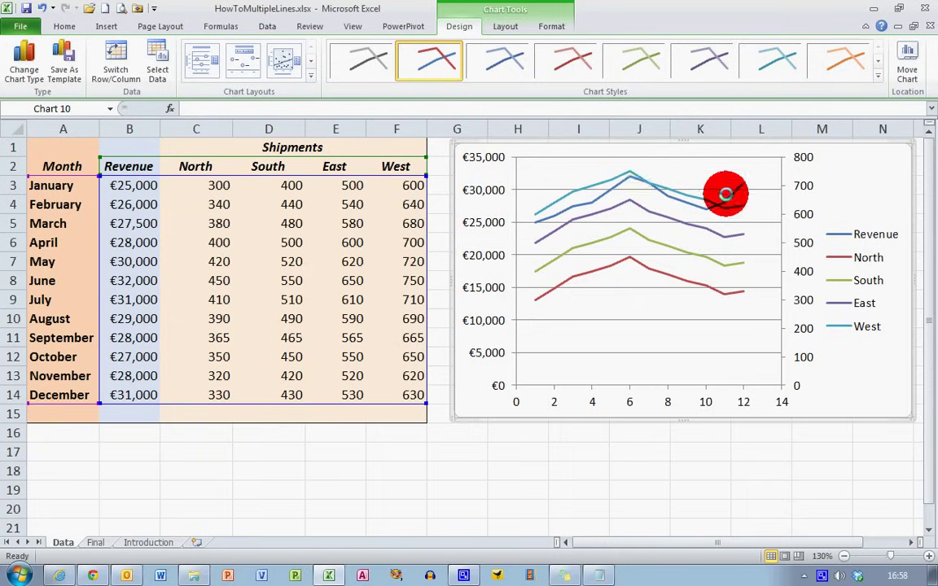
Change the secondary axis maximum from automatic 800 to a fixed 1200.
click(804, 183)
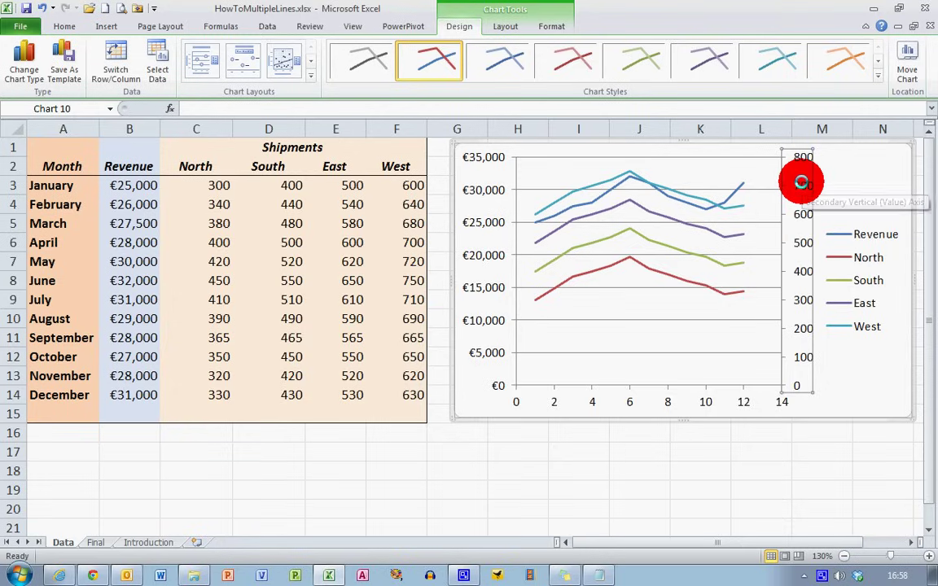
right_click(801, 183)
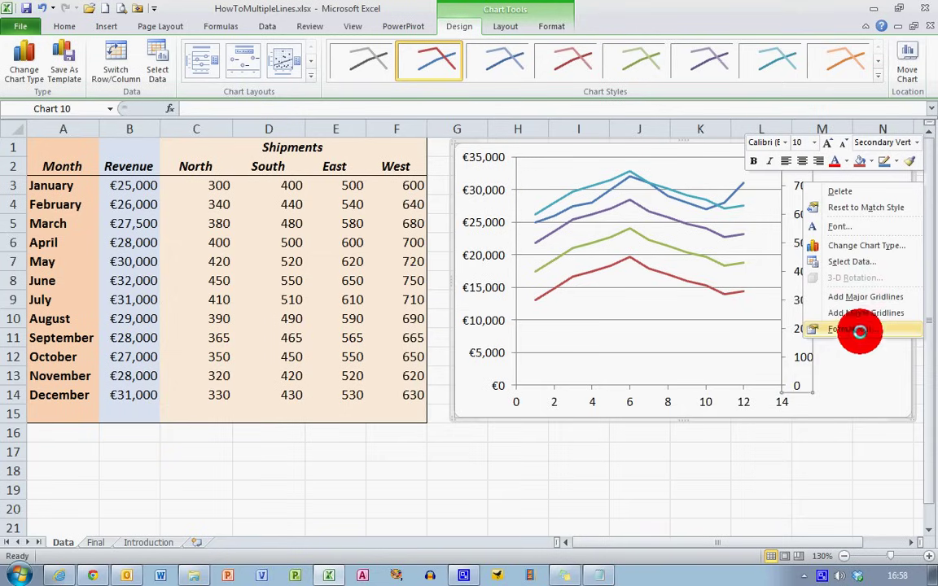
click(861, 327)
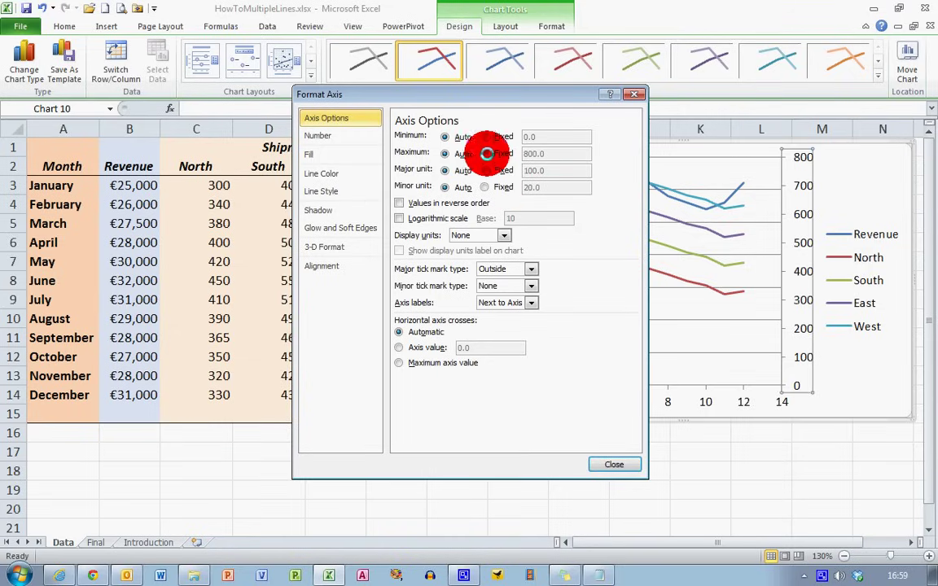
click(484, 153)
click(524, 154)
drag(527, 153, 544, 165)
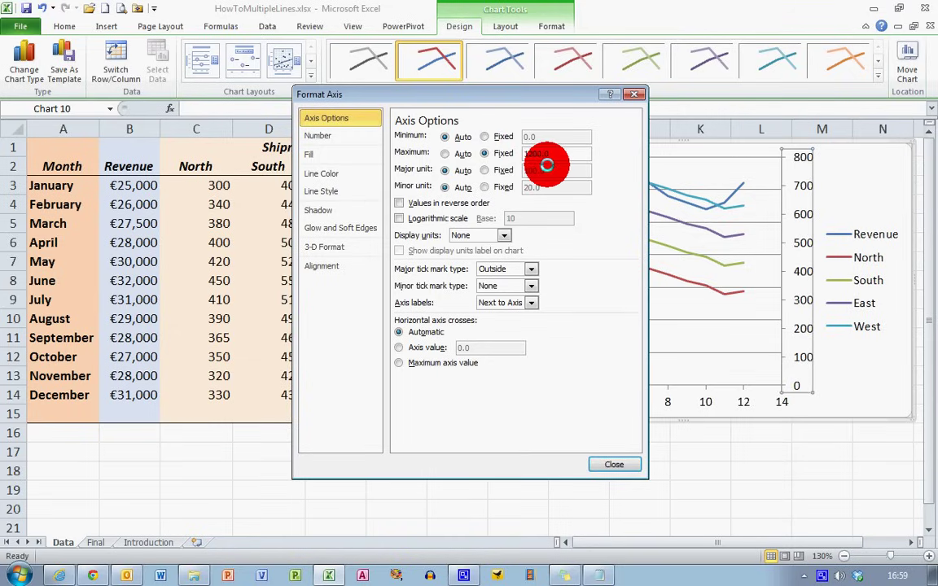
text(12)
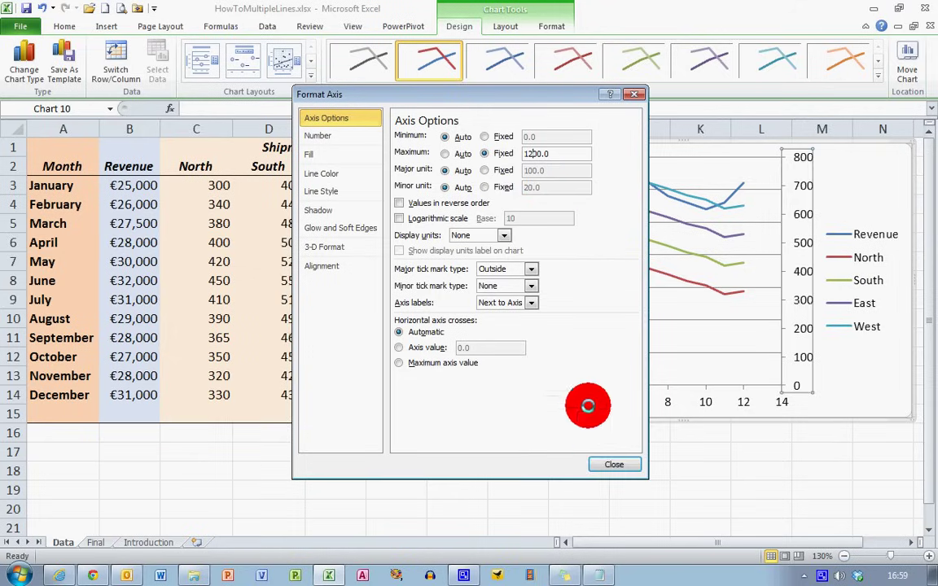
click(612, 469)
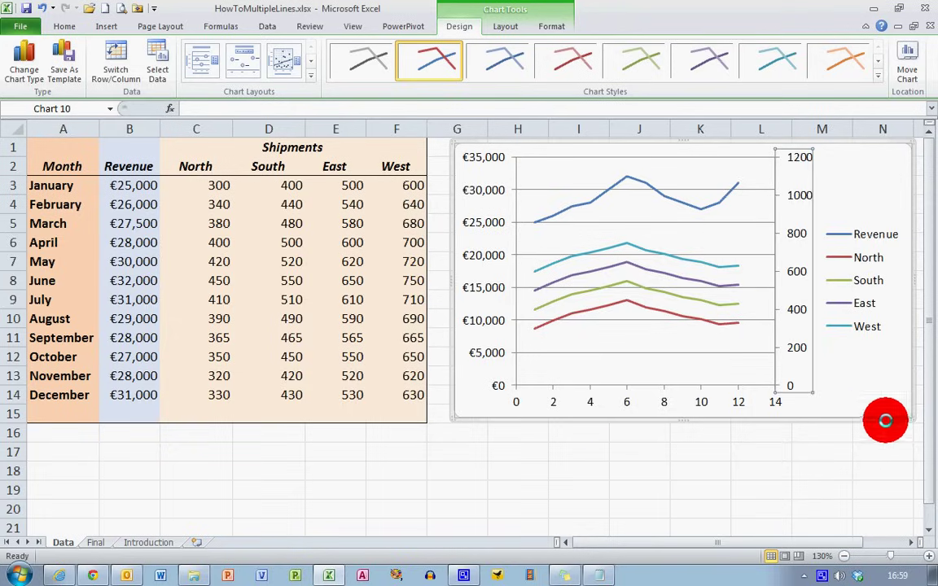